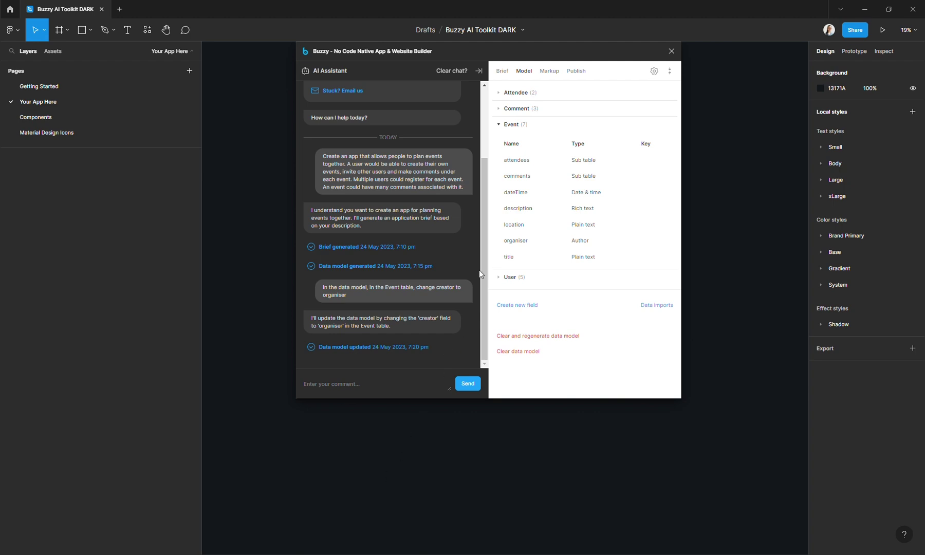
# Step: Review the generated app brief, then return to the app's data model
pyautogui.click(502, 75)
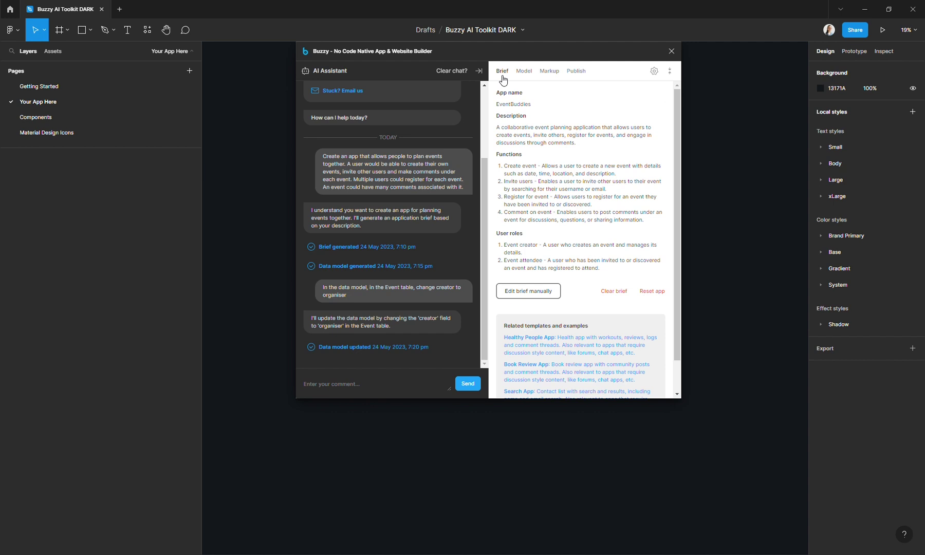
pyautogui.click(520, 78)
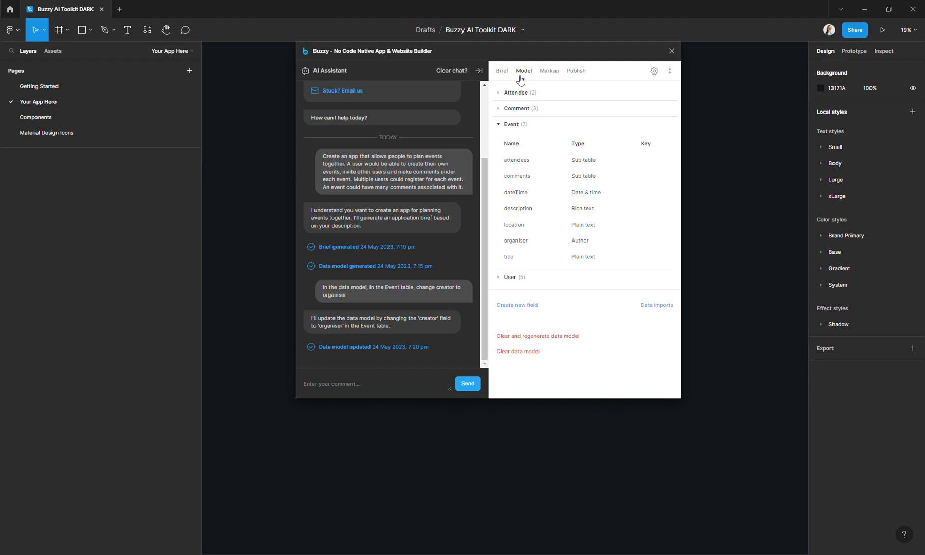
# Step: Open the Markup overview and generate the app design: 38 screens, 83 fields, 126 actions
pyautogui.click(549, 72)
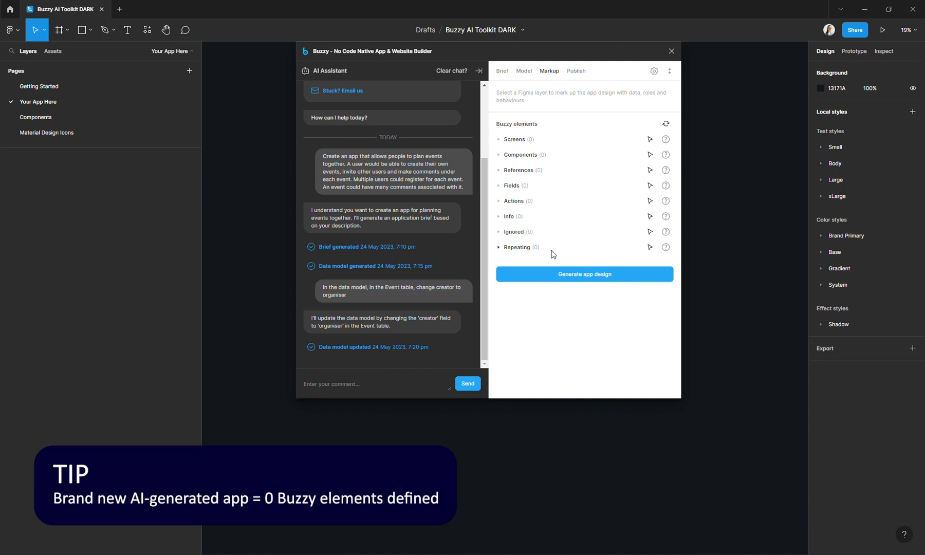
pyautogui.moveTo(524, 50); pyautogui.dragTo(651, 48)
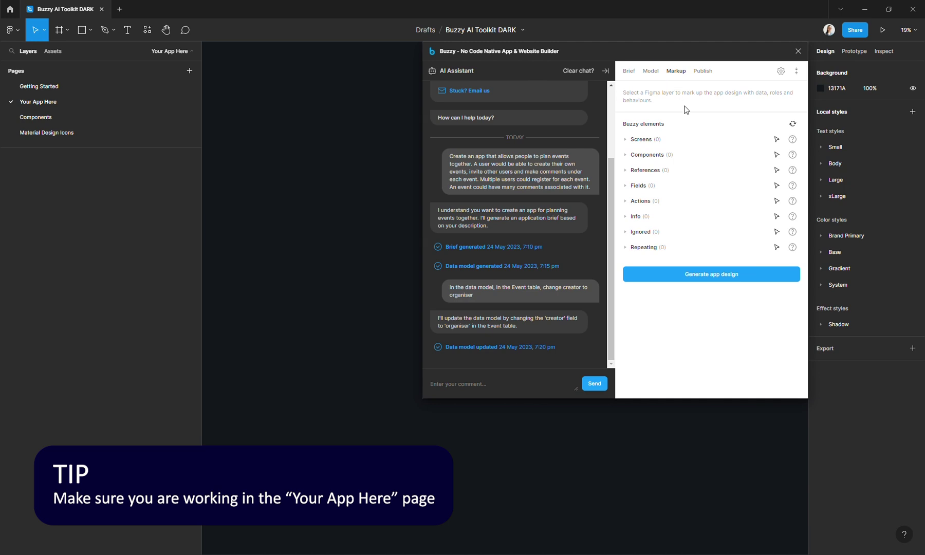
pyautogui.click(712, 274)
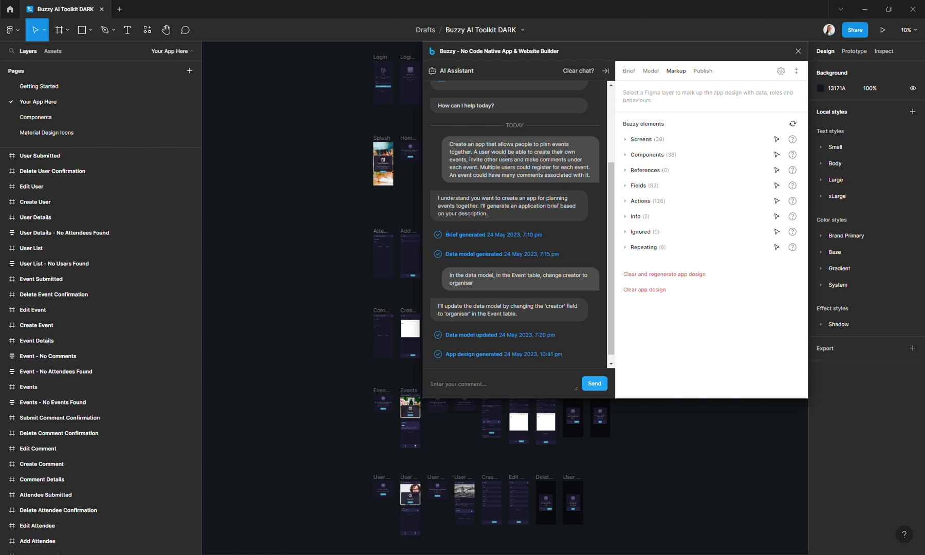
# Step: Hide the AI chat and move the plugin aside to view the generated screens
pyautogui.click(606, 71)
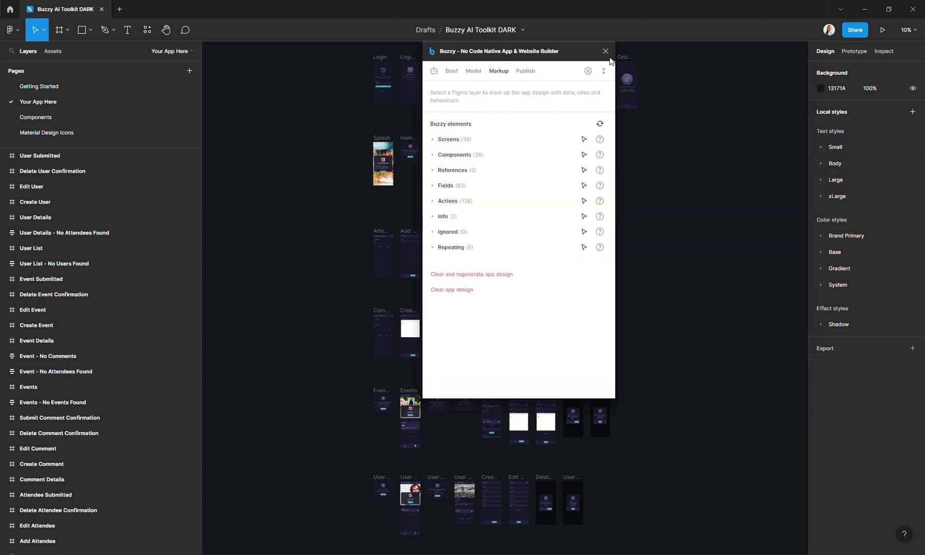
pyautogui.moveTo(610, 60); pyautogui.dragTo(854, 60)
pyautogui.scroll(6, 350, 152)
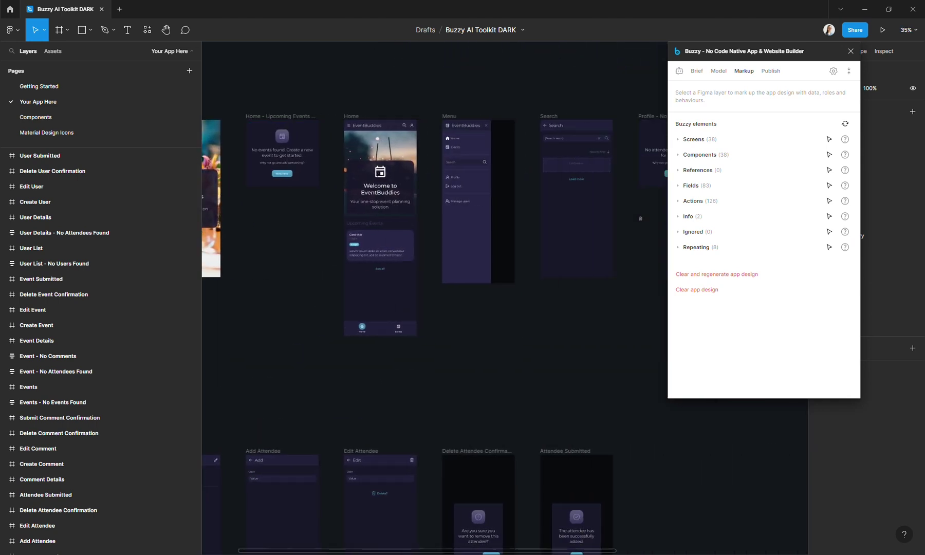
pyautogui.scroll(-10, 541, 215)
pyautogui.hscroll(3, 541, 214)
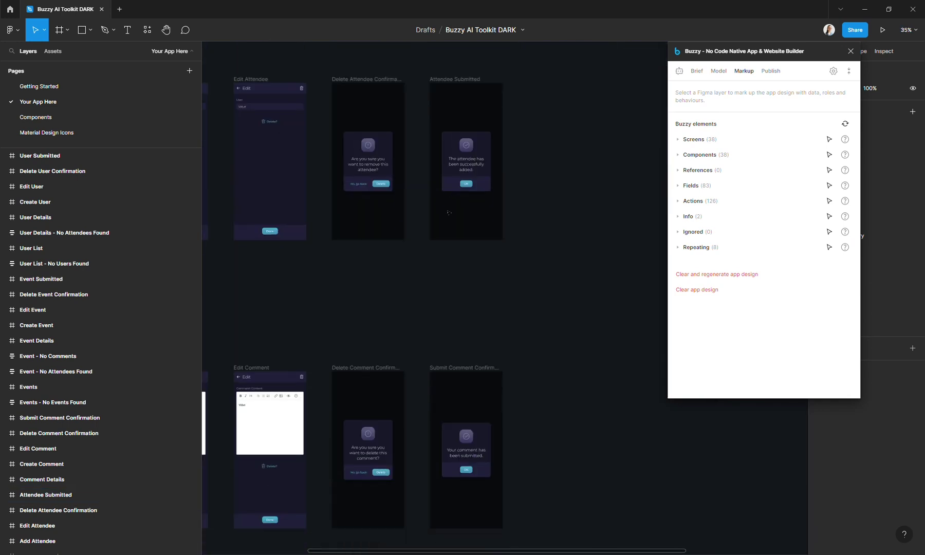
pyautogui.scroll(-10, 448, 212)
pyautogui.hscroll(-4, 448, 212)
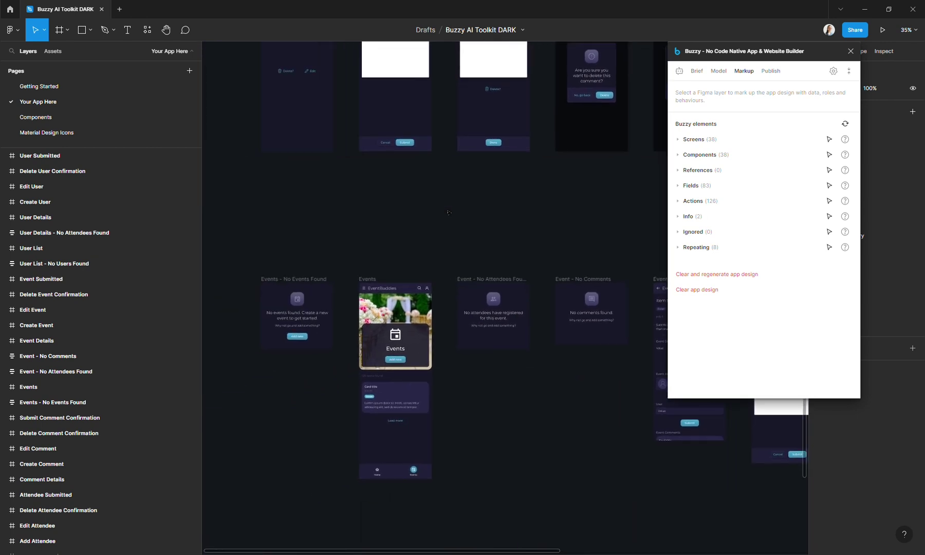
pyautogui.hscroll(-3, 448, 212)
pyautogui.scroll(-1, 448, 212)
pyautogui.scroll(-10, 450, 215)
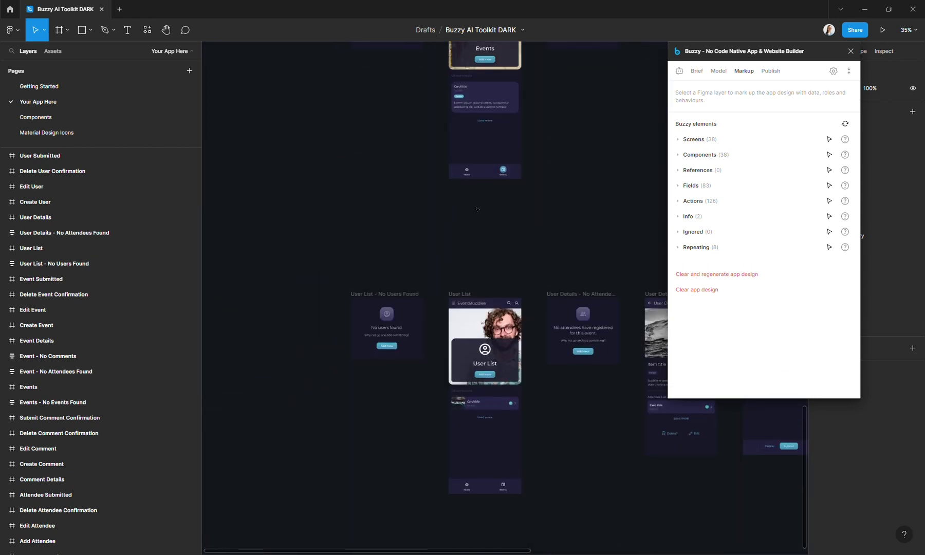
pyautogui.scroll(5, 476, 210)
# Step: Select the Events screen's Card Stacked layer to see its Event Details navigation role
pyautogui.click(482, 196)
pyautogui.click(482, 195)
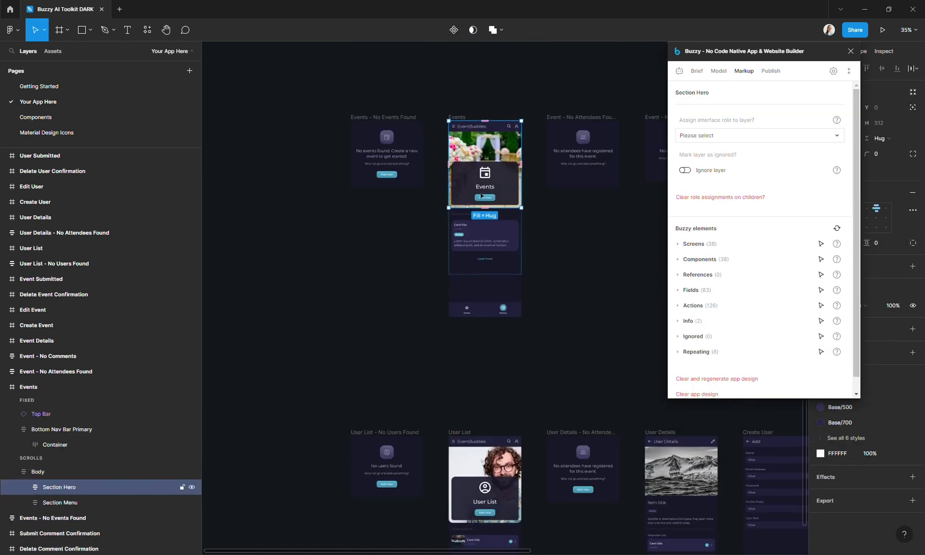
pyautogui.click(24, 502)
pyautogui.scroll(-3, 107, 425)
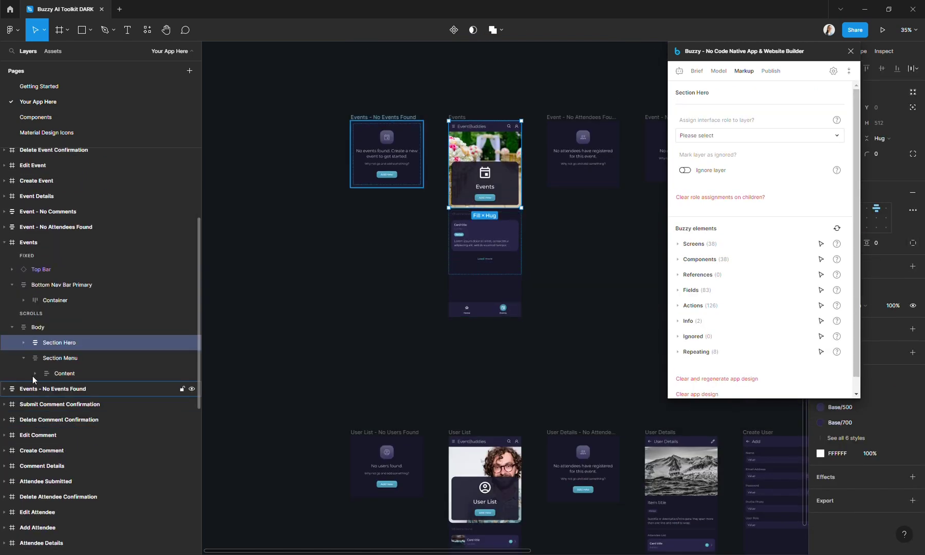
pyautogui.click(35, 374)
pyautogui.click(47, 389)
pyautogui.click(58, 434)
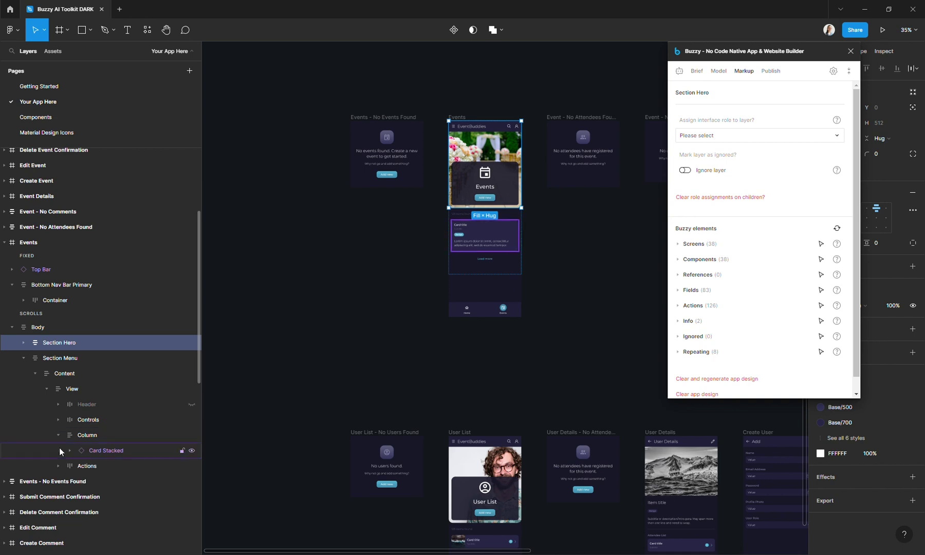
pyautogui.click(59, 447)
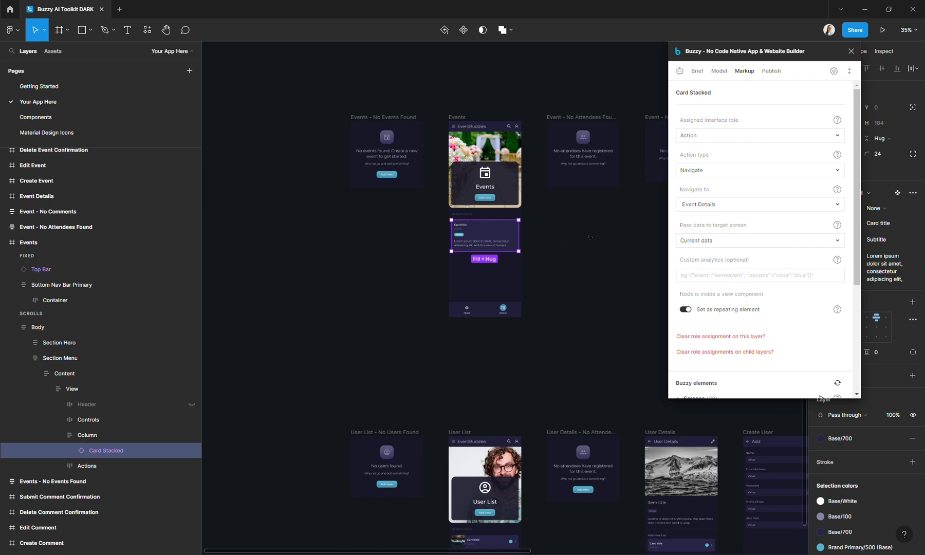
pyautogui.click(771, 73)
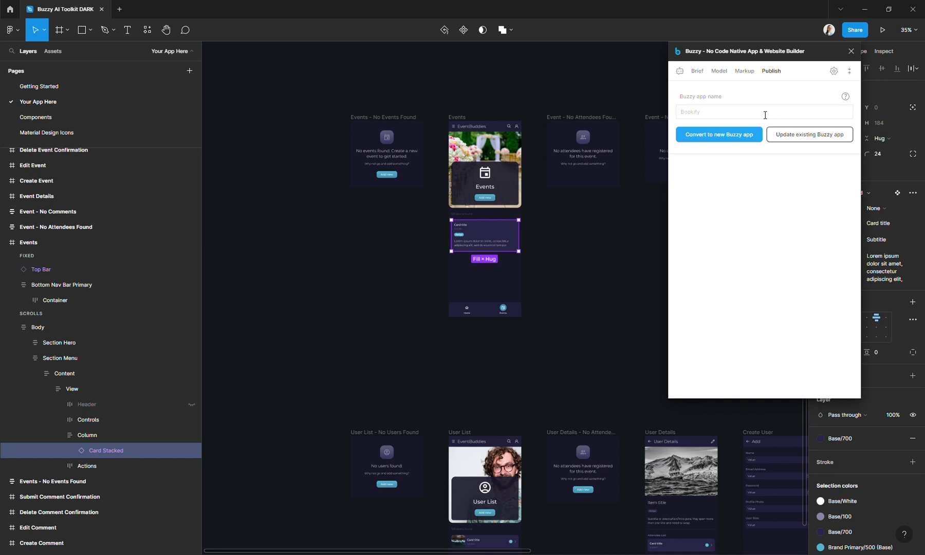
# Step: Convert the design into a new Buzzy app named Bookify and bring up file sharing
pyautogui.click(743, 140)
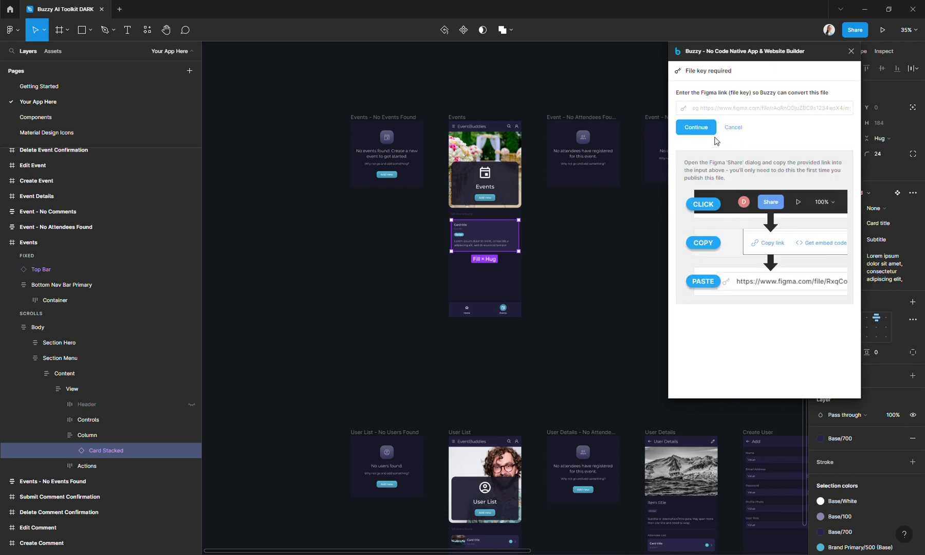
pyautogui.click(854, 31)
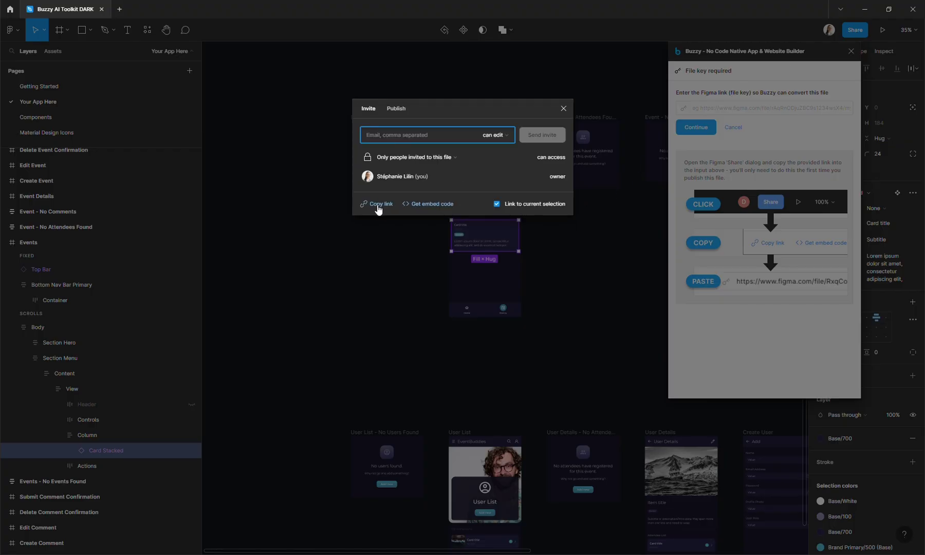
# Step: Copy this file's share link into Buzzy's file-link field and open Bookify live
pyautogui.click(376, 204)
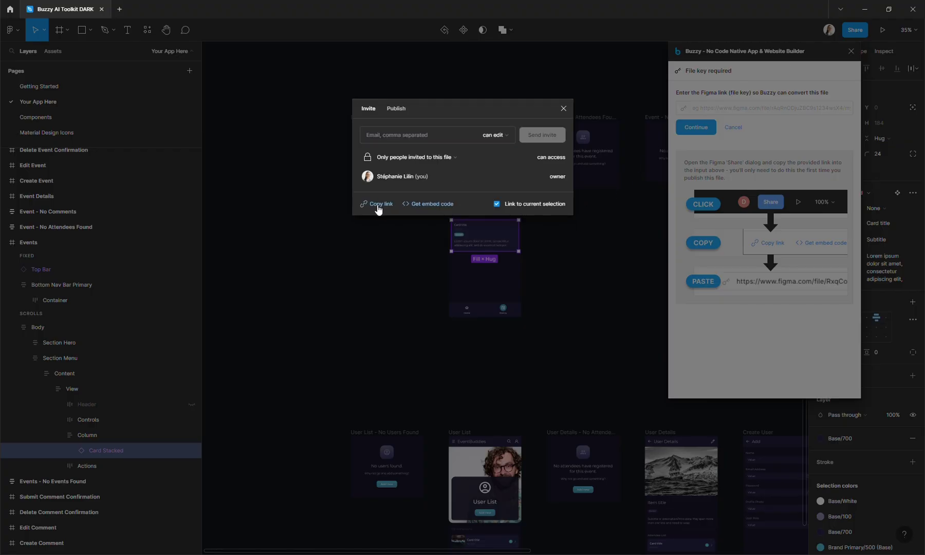
pyautogui.click(563, 109)
pyautogui.click(699, 111)
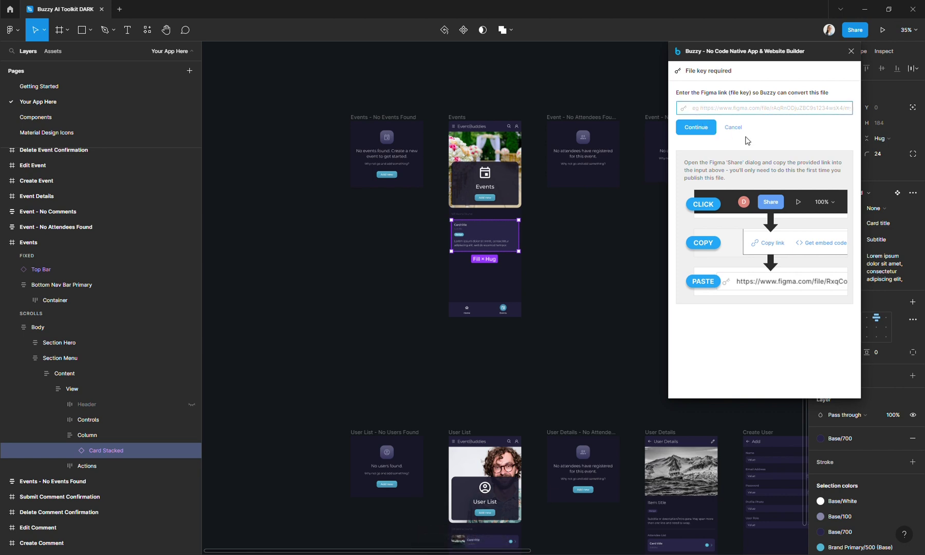
pyautogui.hotkey('ctrl', 'v')
pyautogui.click(712, 131)
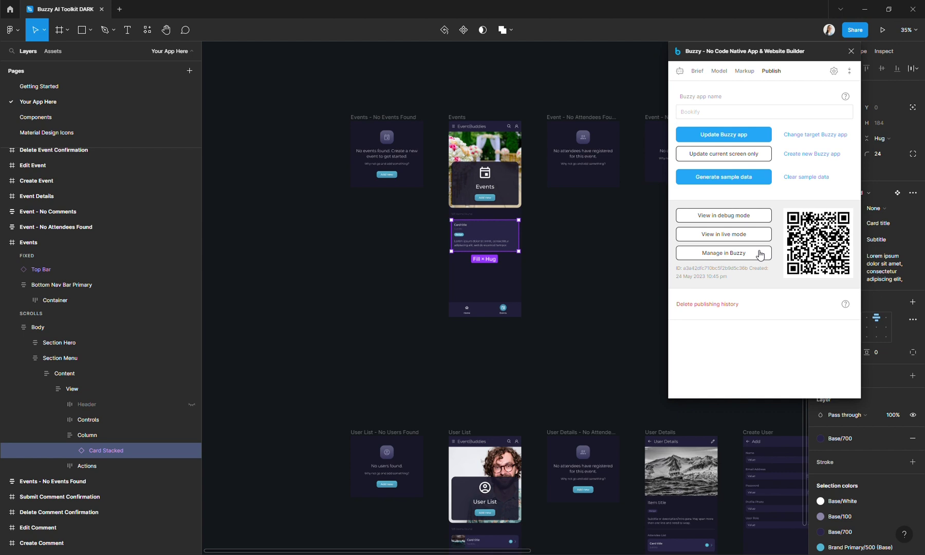
pyautogui.click(753, 239)
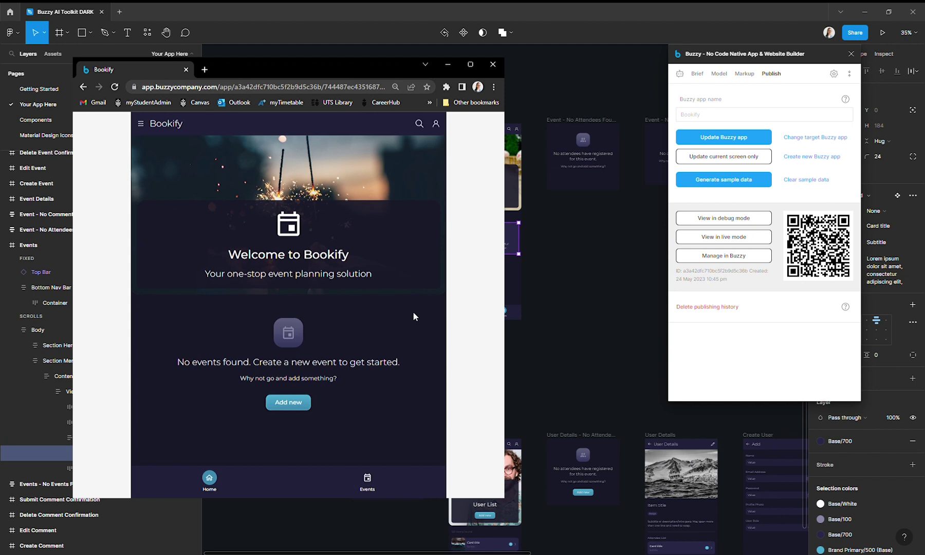
# Step: Go to Bookify's empty Events page, then generate sample data for the app
pyautogui.click(369, 478)
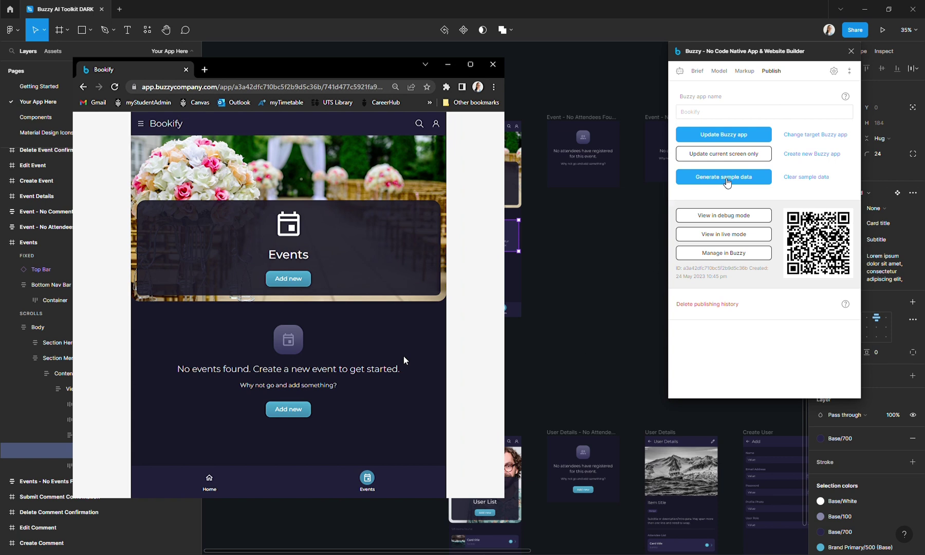
pyautogui.click(724, 180)
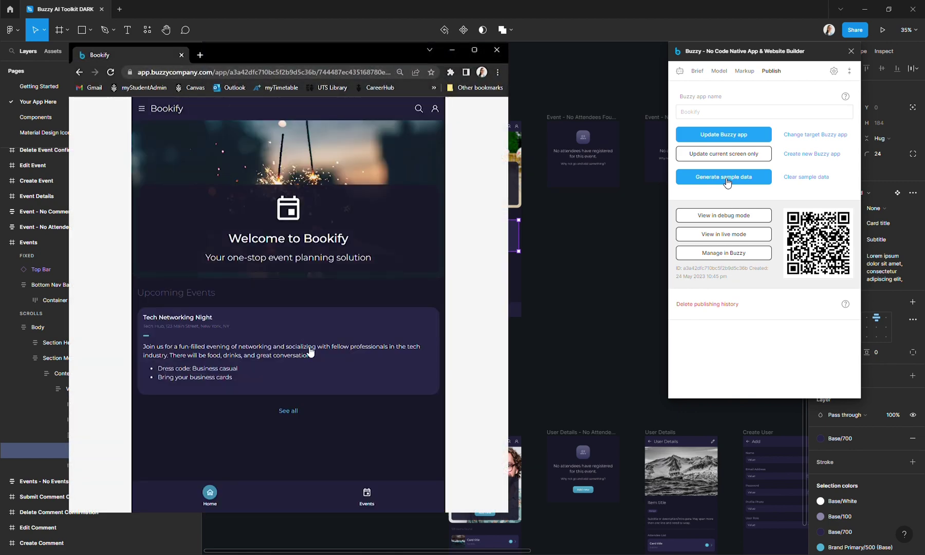
# Step: Show the full events list, now containing the Tech Networking Night sample event
pyautogui.click(287, 411)
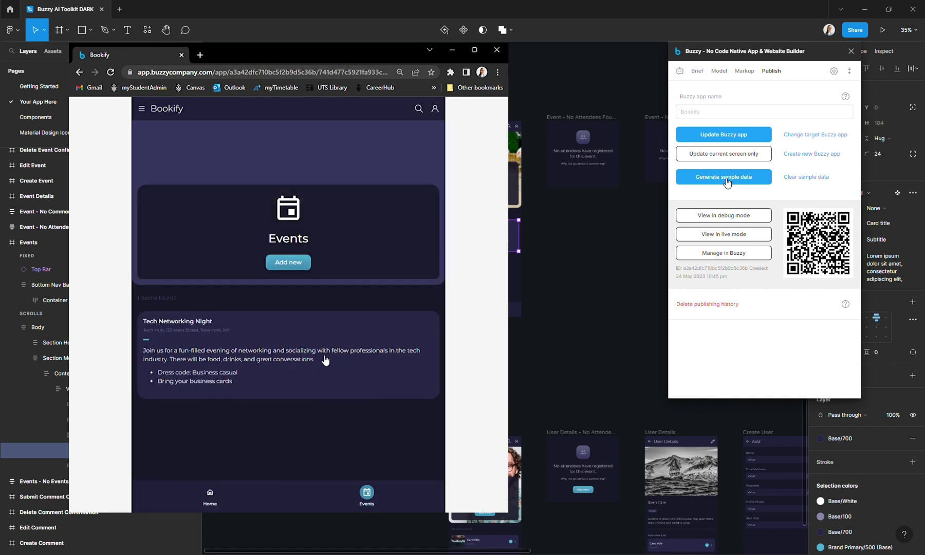
# Step: Open the Tech Networking Night event, scroll through its details, and return to the list
pyautogui.click(227, 360)
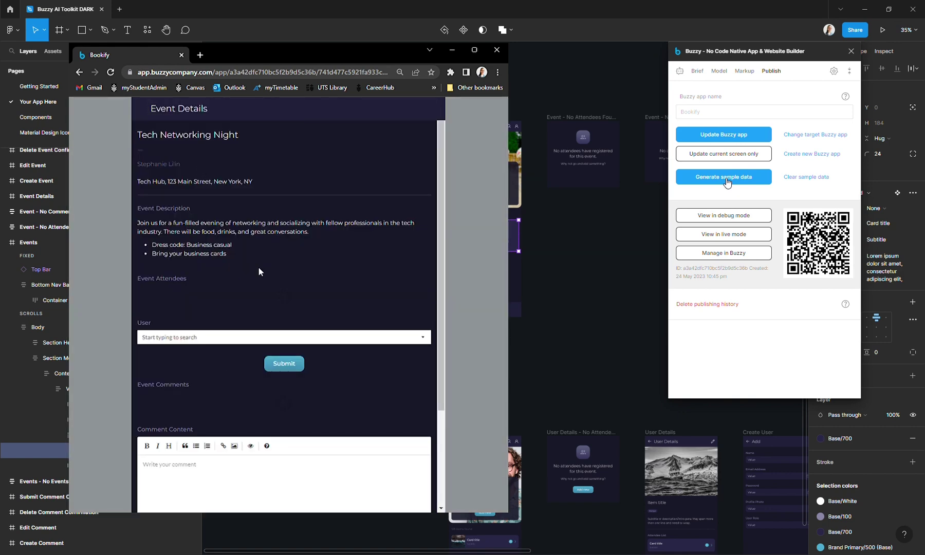
pyautogui.scroll(-1, 339, 319)
pyautogui.scroll(-1, 334, 312)
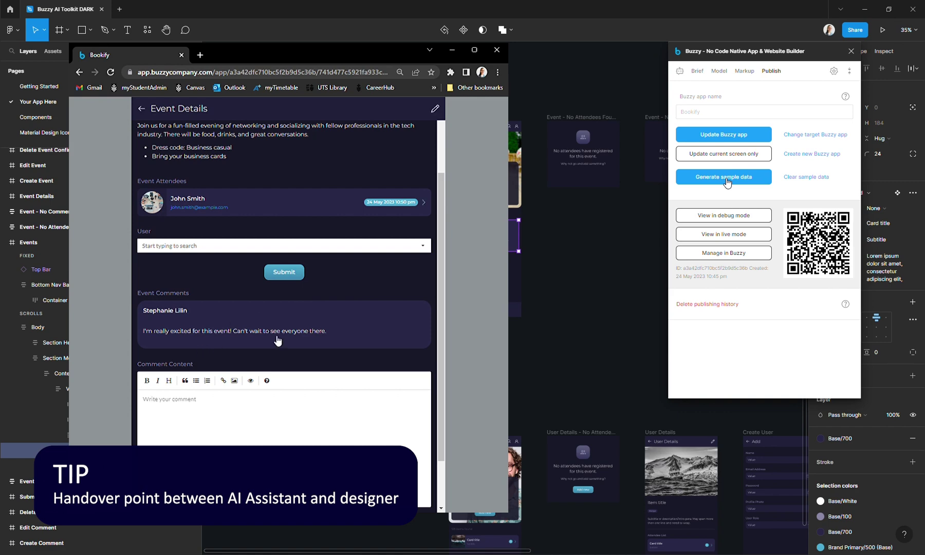
pyautogui.scroll(-2, 276, 341)
pyautogui.scroll(4, 313, 333)
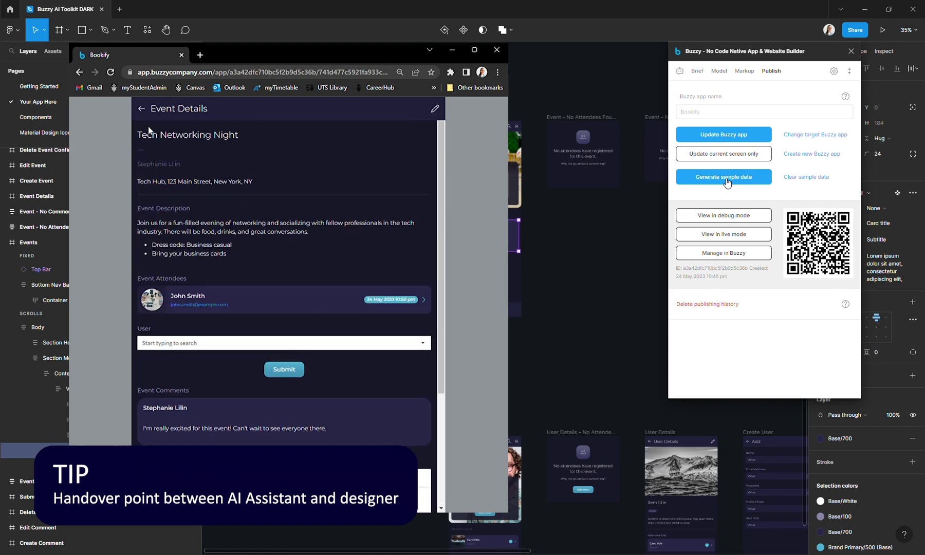
pyautogui.click(148, 109)
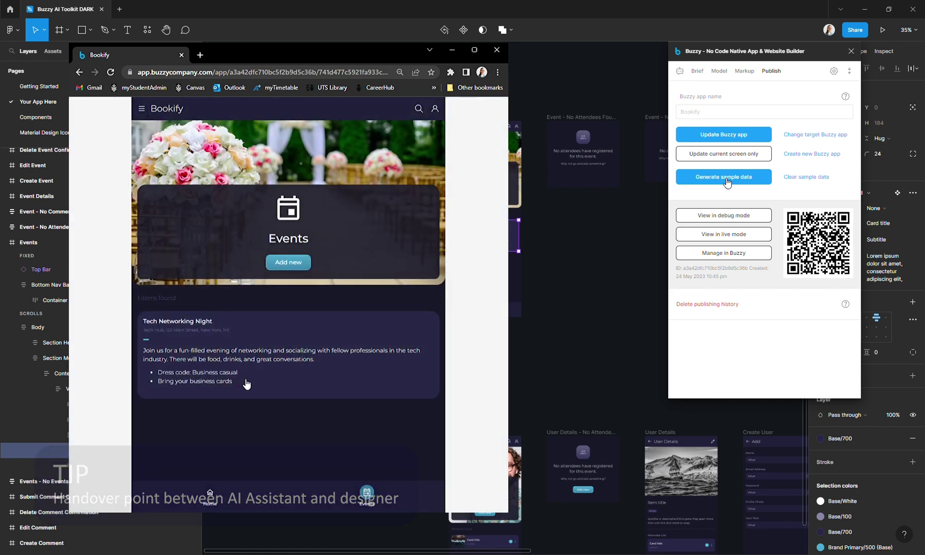
# Step: Return to the Welcome to Bookify home page and open Manage users from the menu
pyautogui.click(212, 497)
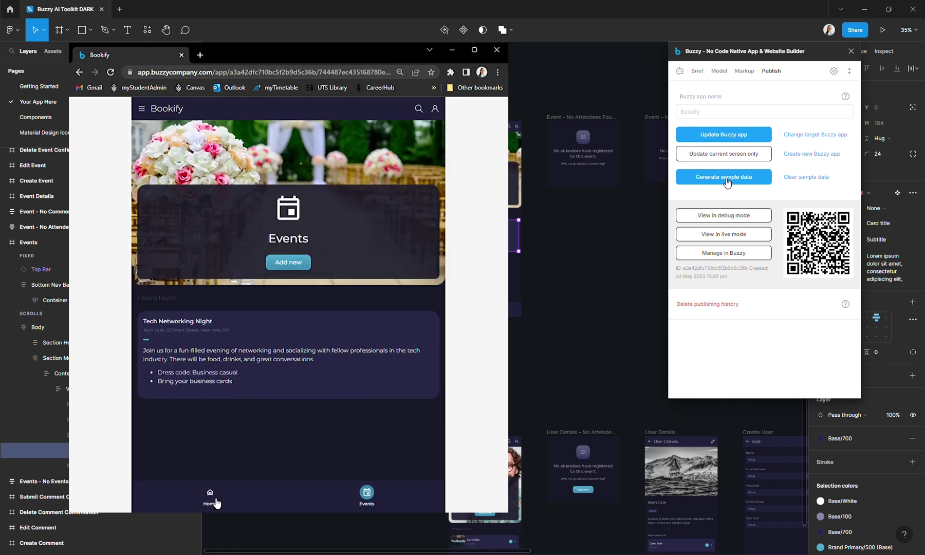
pyautogui.click(212, 498)
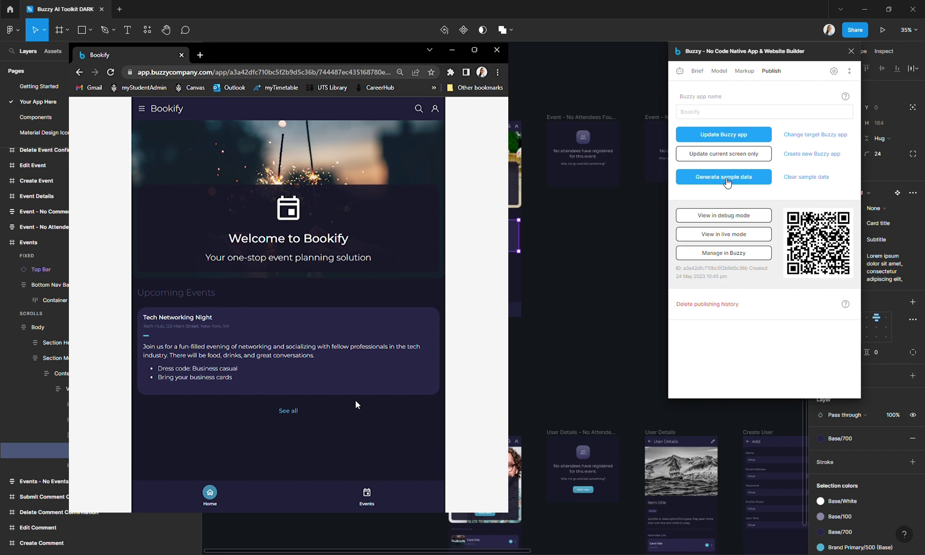
pyautogui.hotkey('shift', '1')
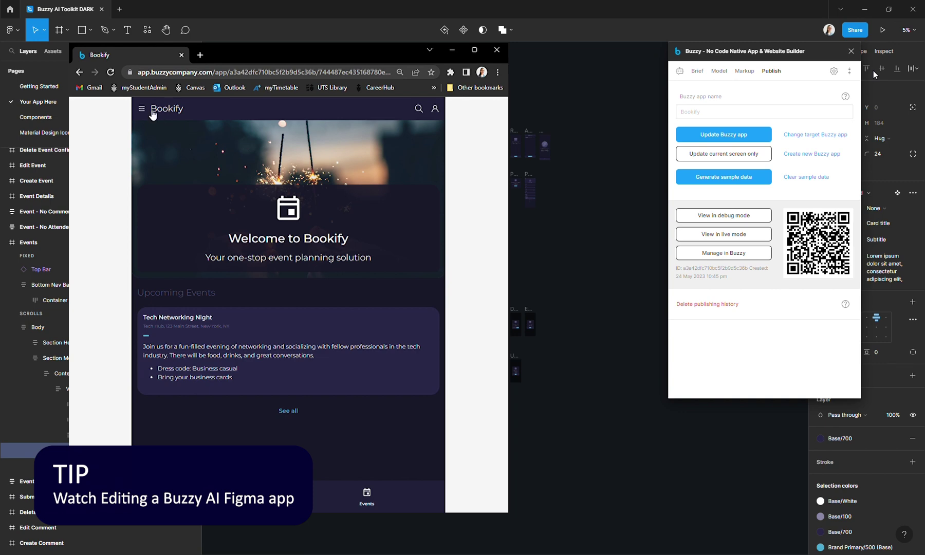
pyautogui.click(142, 109)
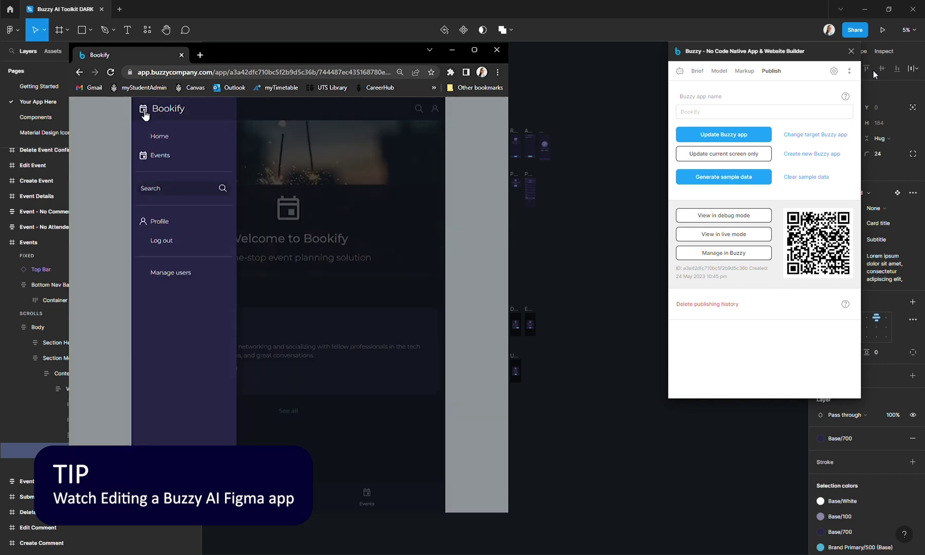
pyautogui.click(186, 272)
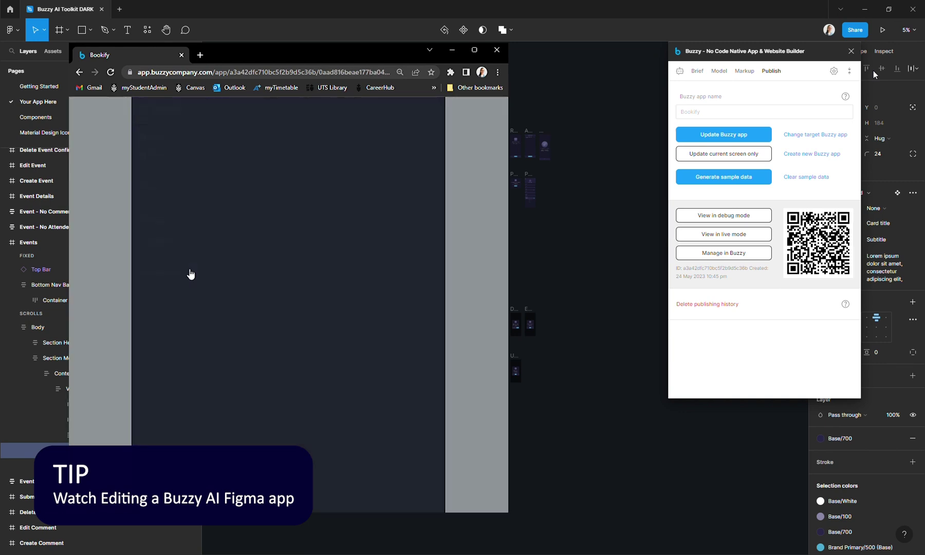